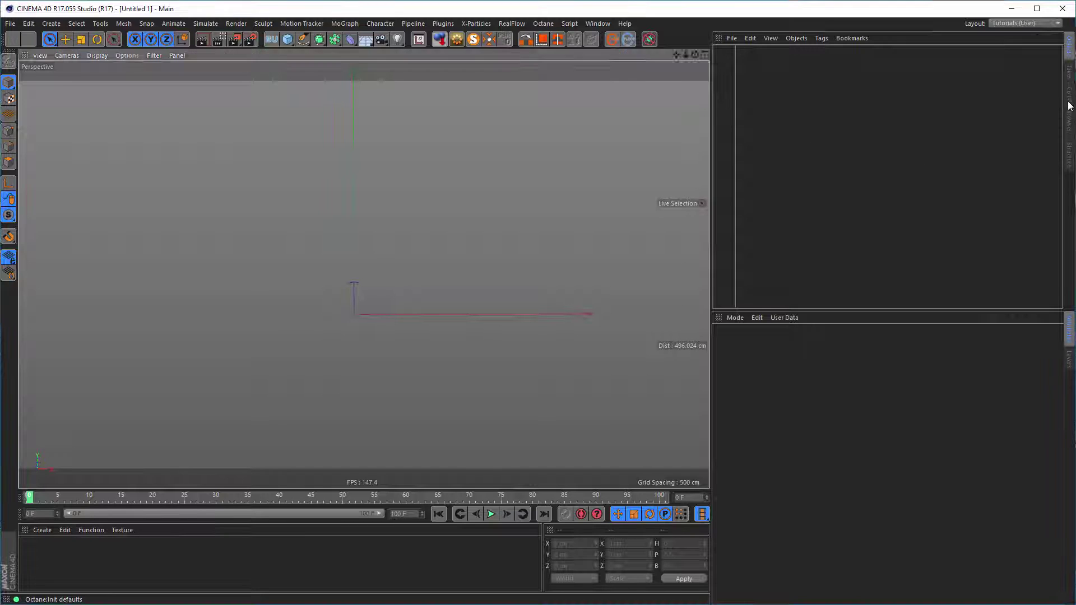
# Load the Nikomedias Scene Rig Pro 3.4 scene from the Content Browser presets, back in Objects.
pyautogui.click(1066, 118)
pyautogui.click(1005, 38)
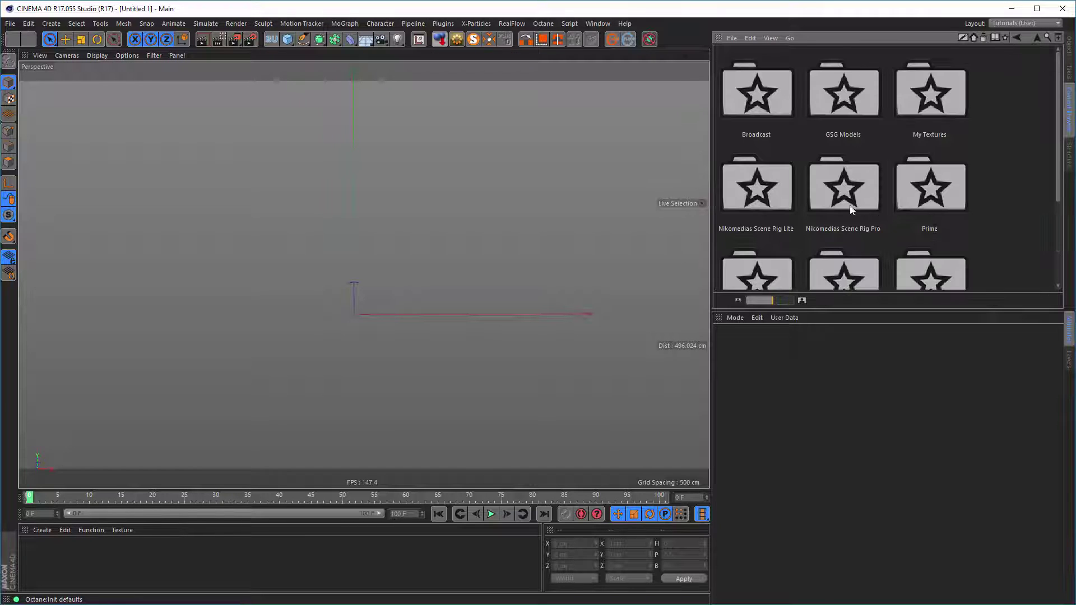
pyautogui.doubleClick(859, 195)
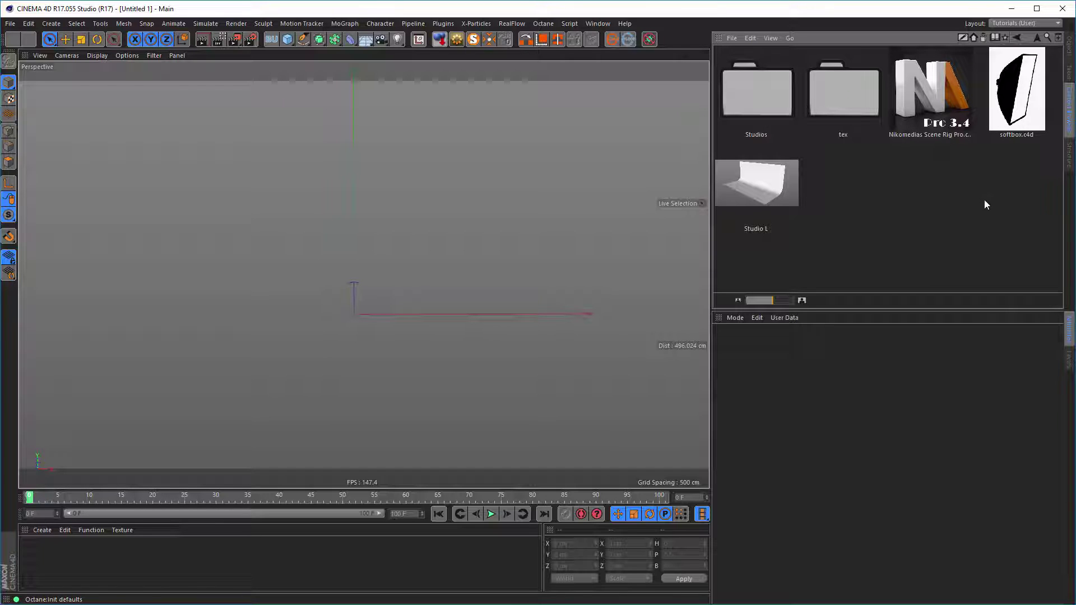
pyautogui.doubleClick(957, 112)
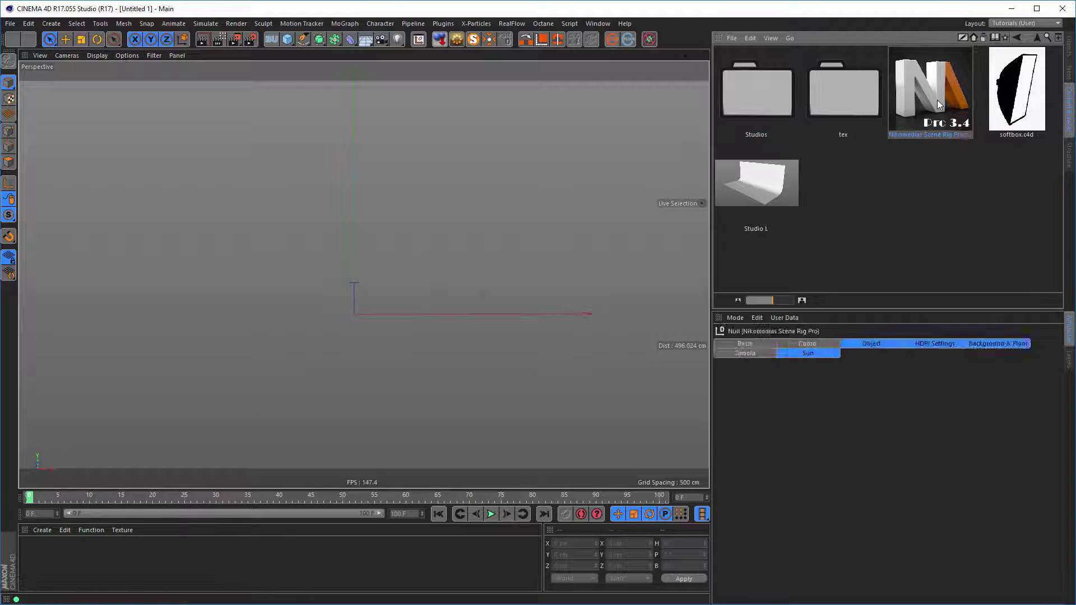
pyautogui.click(1067, 54)
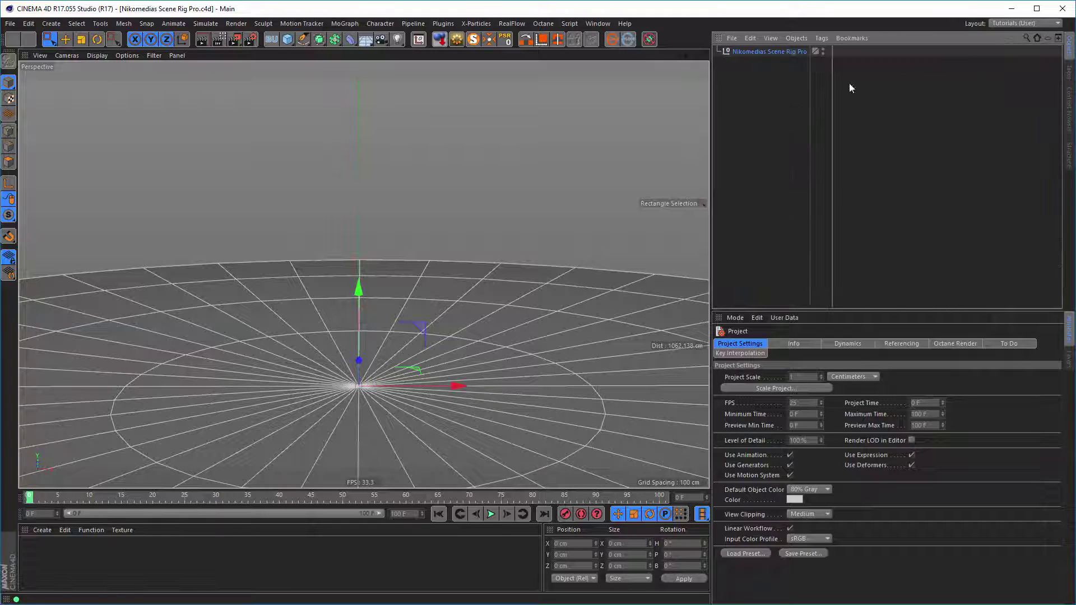
# Select the Nikomedias Scene Rig Pro null and show its Sun tab in the Attribute Manager.
pyautogui.click(785, 50)
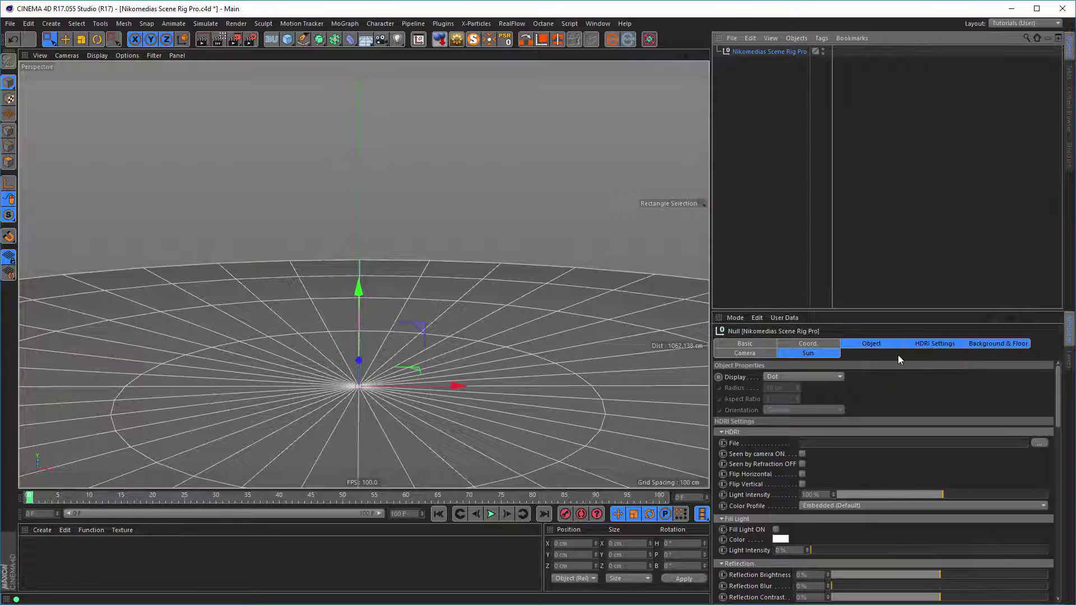
pyautogui.click(813, 353)
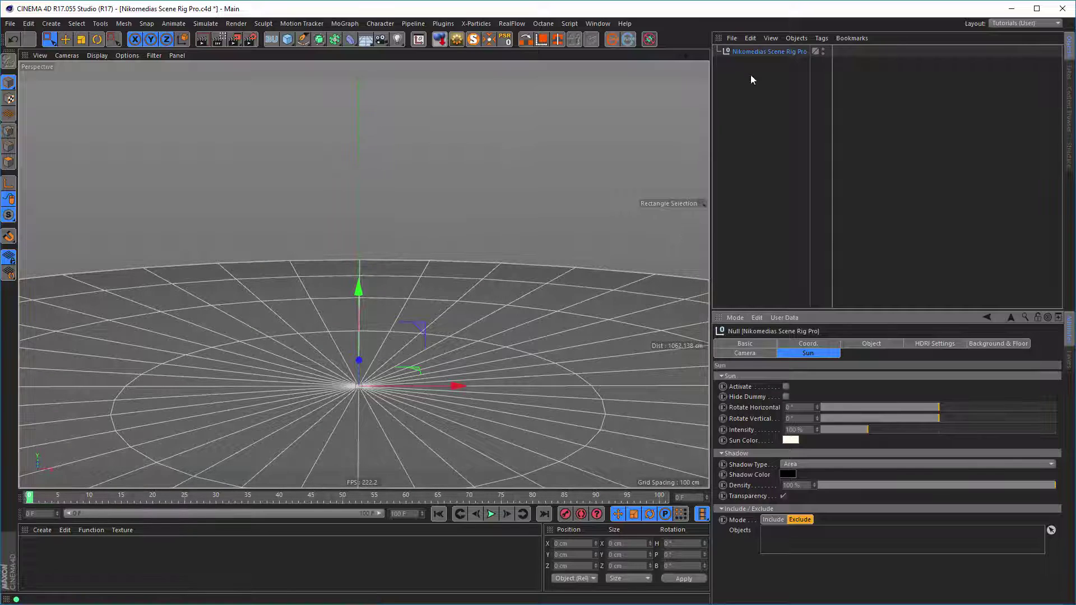
pyautogui.click(748, 50)
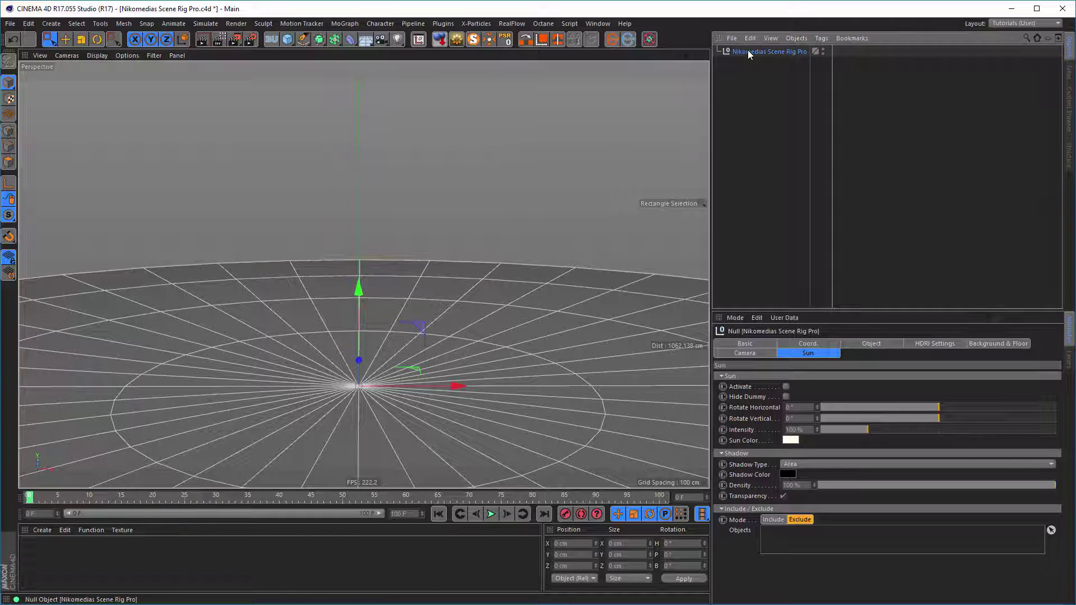
# Add a cube, then activate the rig's sun with 158° horizontal and 156° vertical rotation.
pyautogui.click(287, 39)
pyautogui.moveTo(395, 325)
pyautogui.keyDown('alt'); pyautogui.mouseDown()
pyautogui.moveTo(369, 338)
pyautogui.moveTo(399, 304)
pyautogui.moveTo(405, 312)
pyautogui.mouseUp(); pyautogui.keyUp('alt')
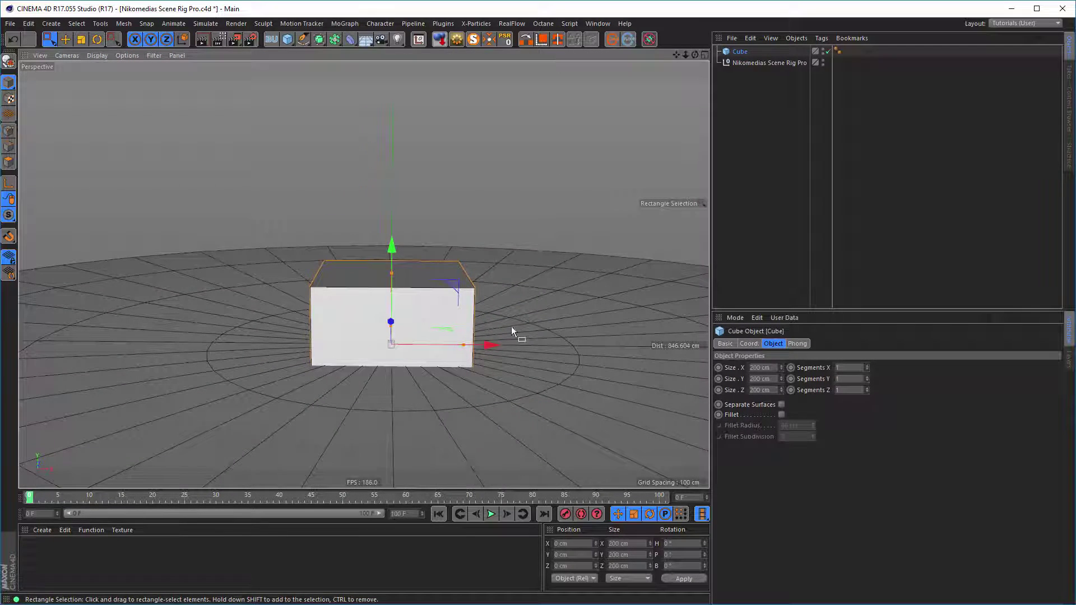
pyautogui.click(746, 64)
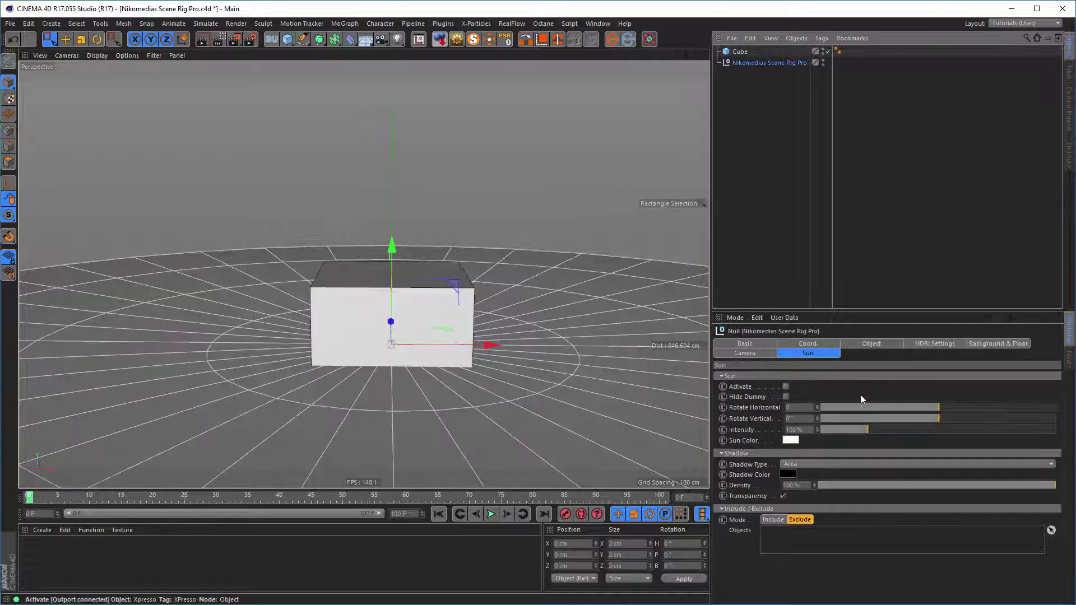
pyautogui.click(786, 387)
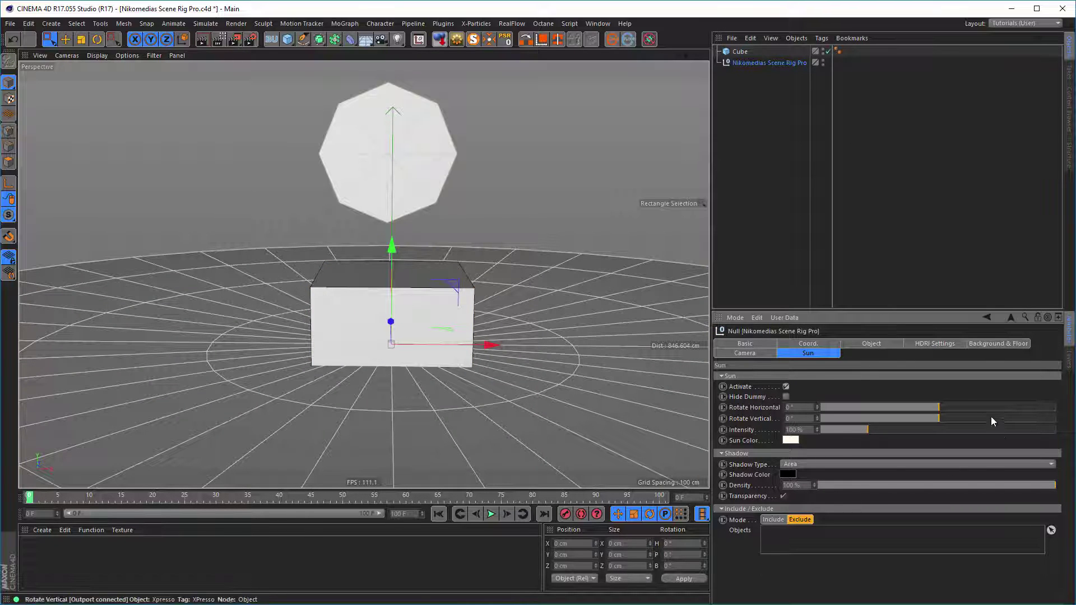
pyautogui.moveTo(991, 407); pyautogui.dragTo(1041, 408)
pyautogui.click(1041, 419)
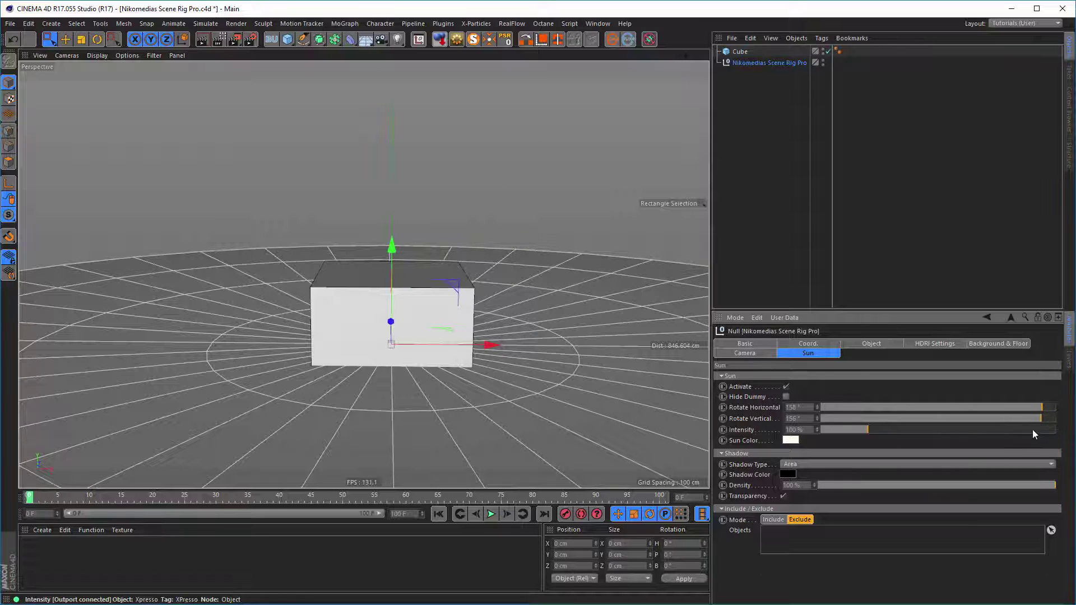
# Start the Interactive Render Region and exclude the Cube from the sun's shadow via Include/Exclude.
pyautogui.click(219, 38)
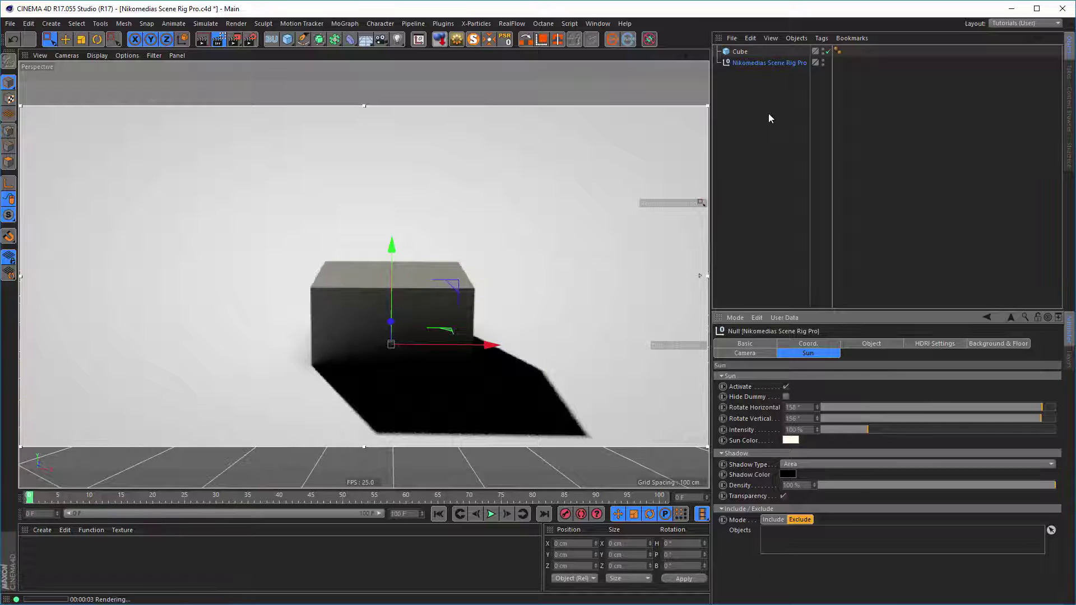
pyautogui.moveTo(738, 52); pyautogui.dragTo(782, 540)
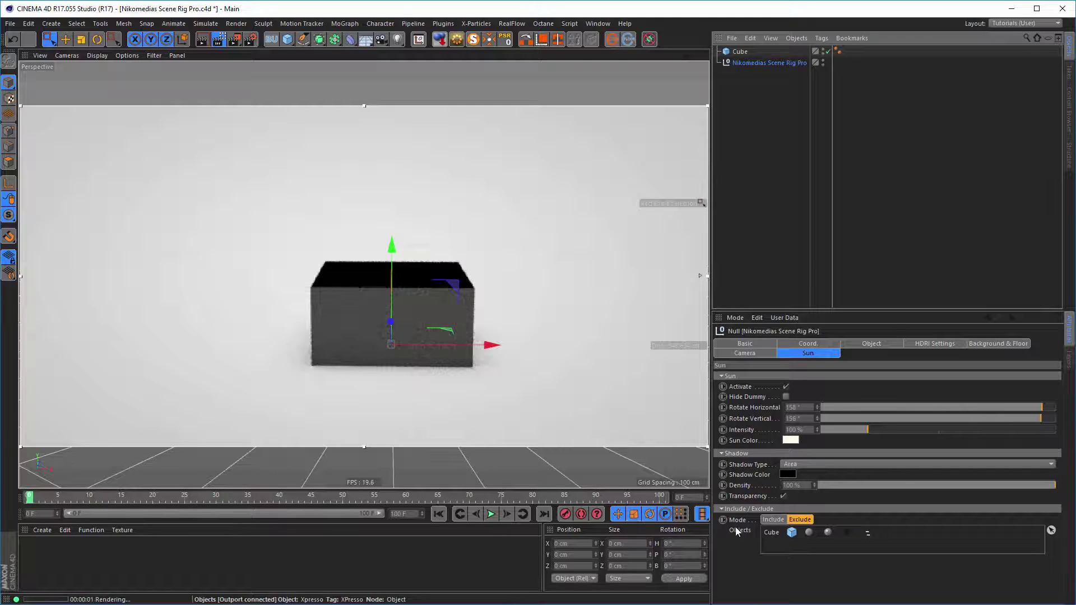
pyautogui.click(848, 533)
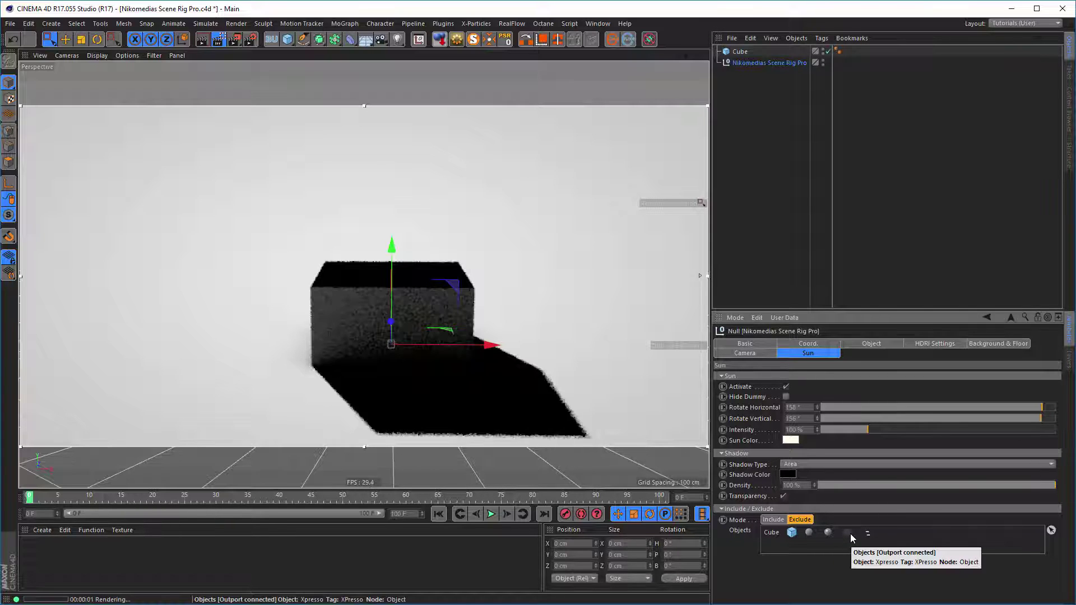
pyautogui.click(829, 534)
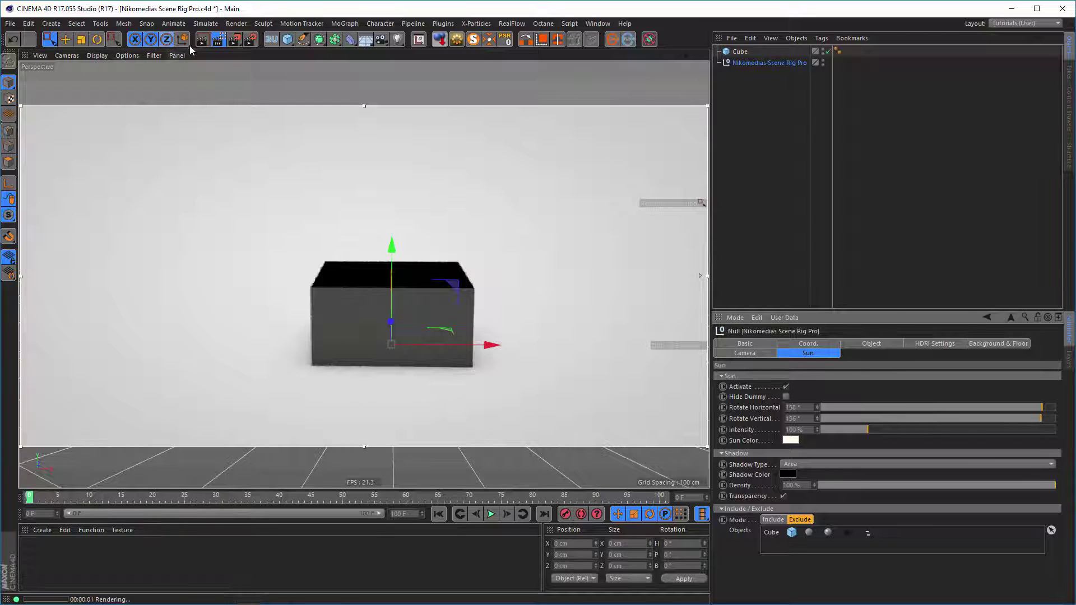
# Stop the interactive render and show the rig's HDRI Settings.
pyautogui.click(220, 42)
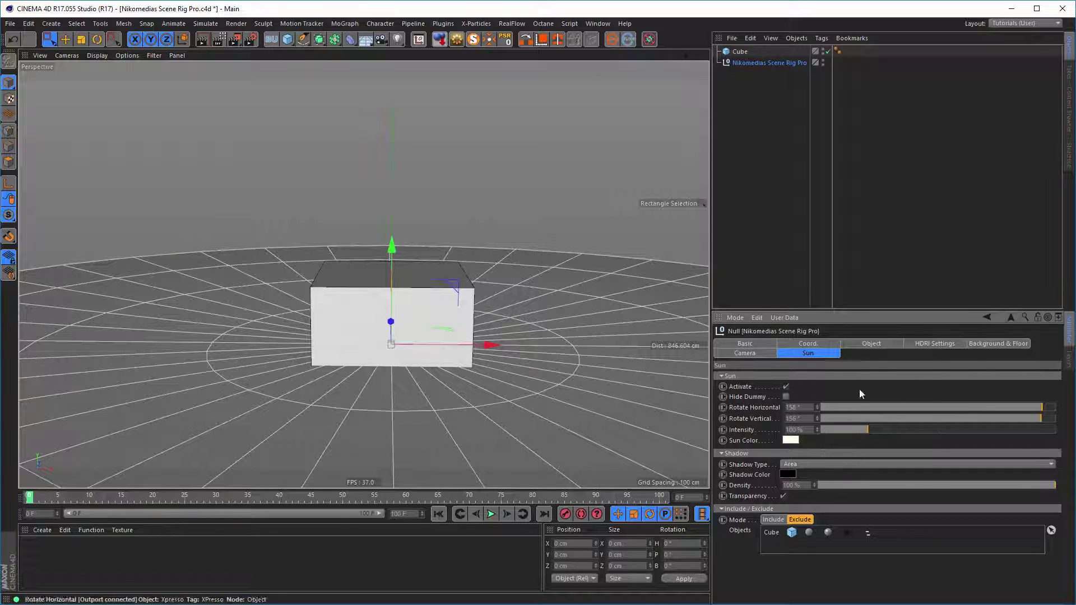
pyautogui.click(980, 344)
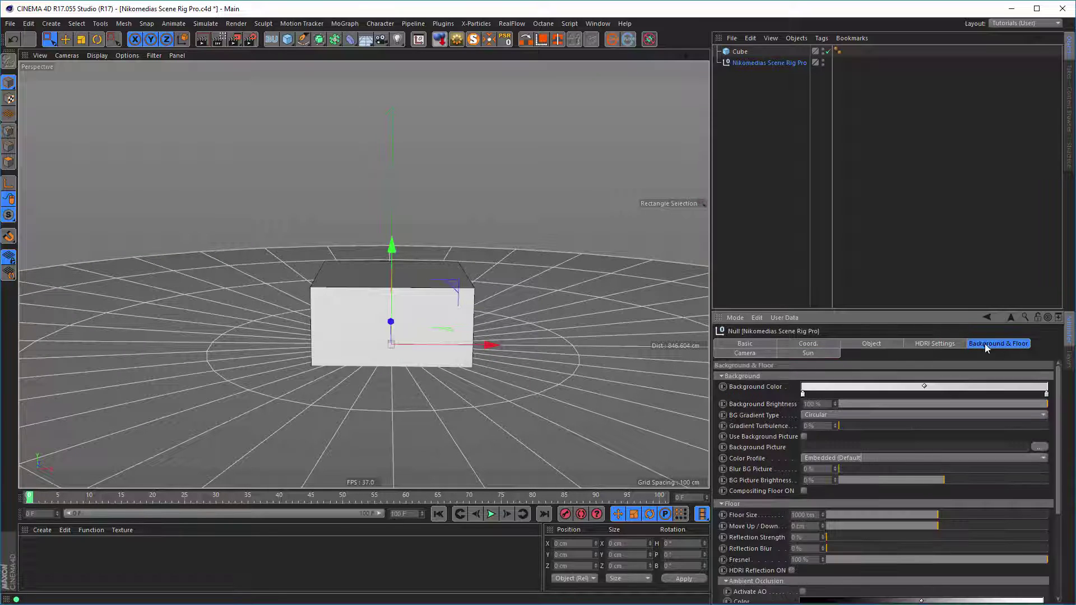
pyautogui.click(943, 345)
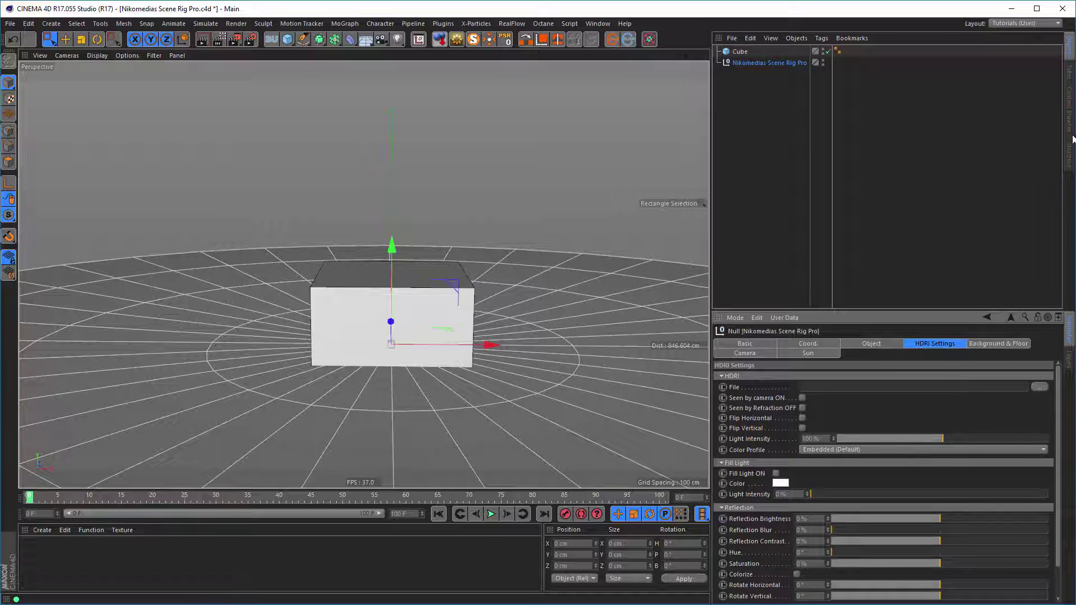
# Assign 07_Ref.hdr from the Content Browser as the HDRI file and enable Seen by camera.
pyautogui.click(1069, 112)
pyautogui.doubleClick(766, 92)
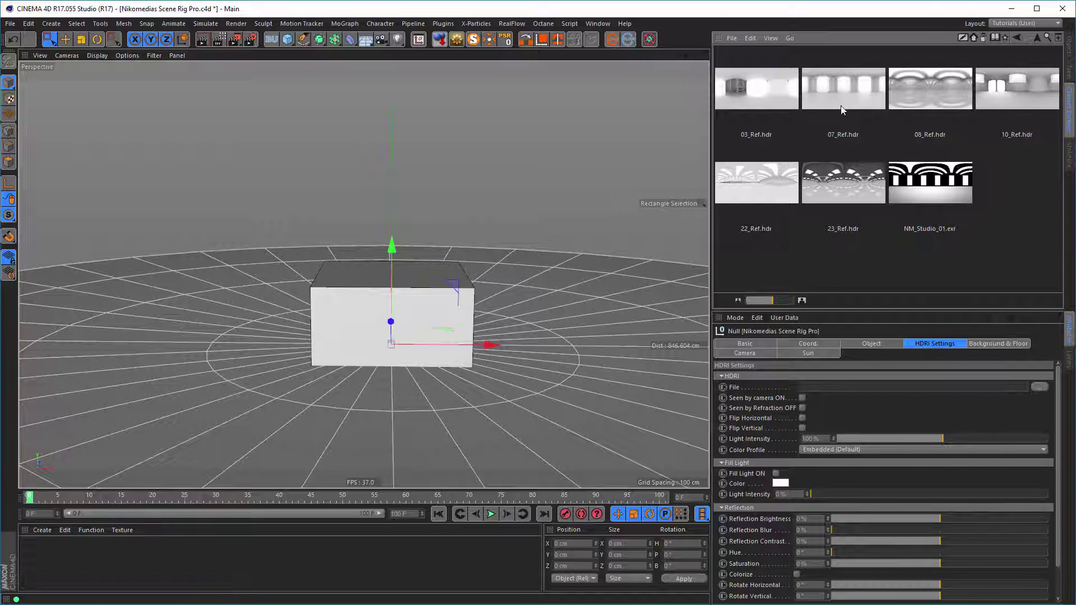
pyautogui.moveTo(848, 97)
pyautogui.mouseDown()
pyautogui.moveTo(943, 256)
pyautogui.moveTo(880, 391)
pyautogui.moveTo(891, 387)
pyautogui.mouseUp()
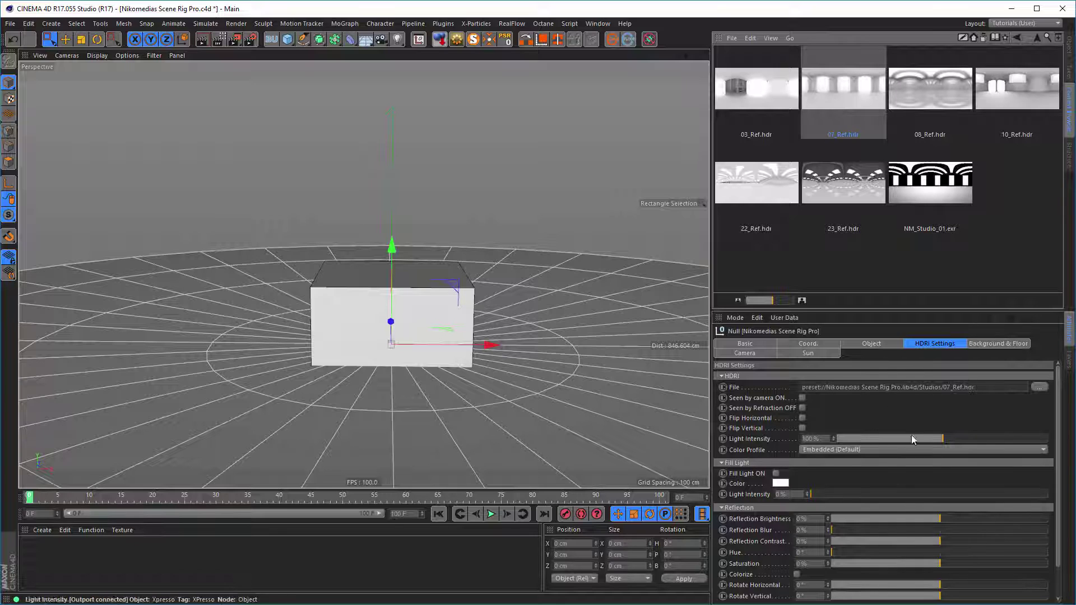
pyautogui.click(1069, 48)
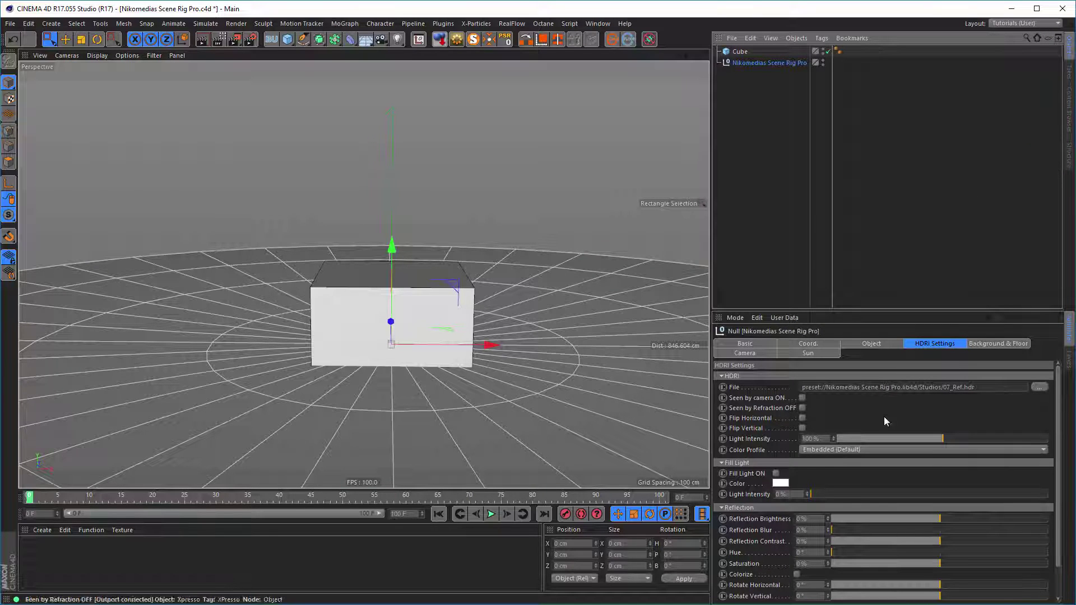
pyautogui.click(802, 397)
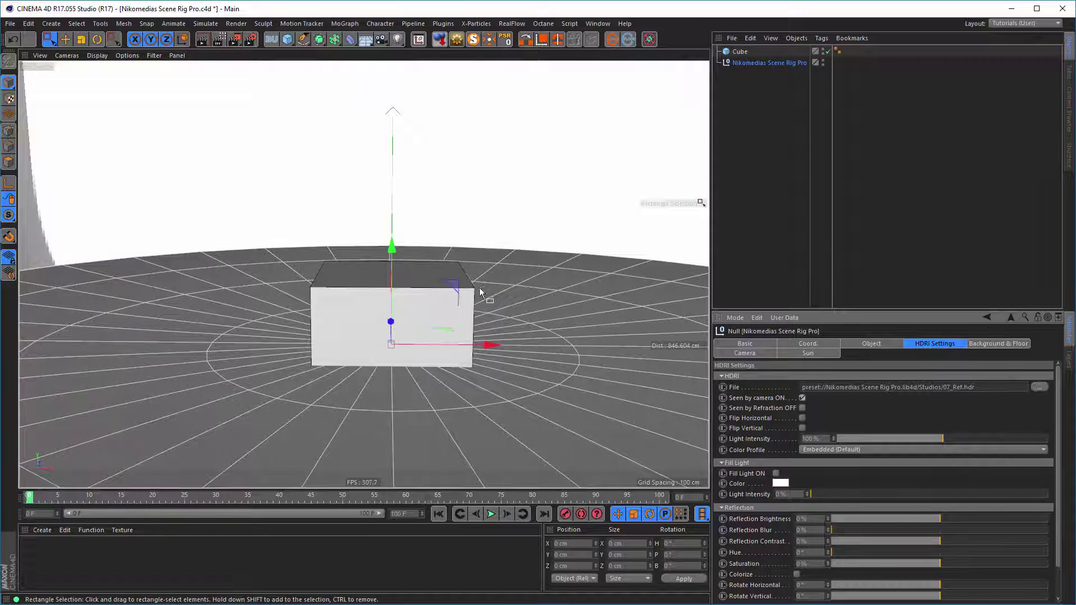
# Set the sun's Rotate Horizontal and Rotate Vertical to 0° in the Sun tab.
pyautogui.click(794, 355)
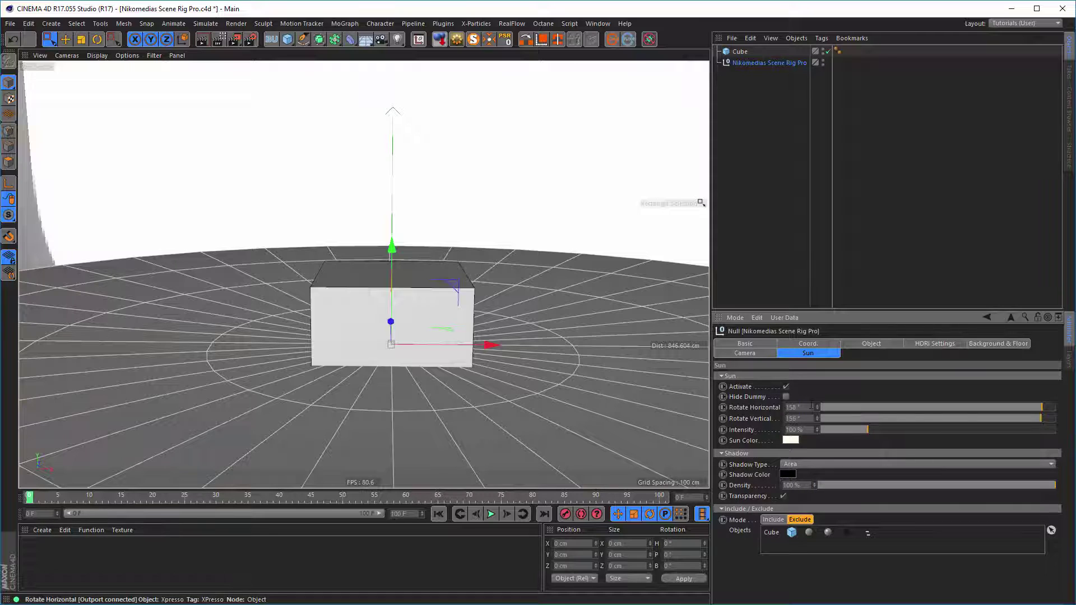
pyautogui.press('0')
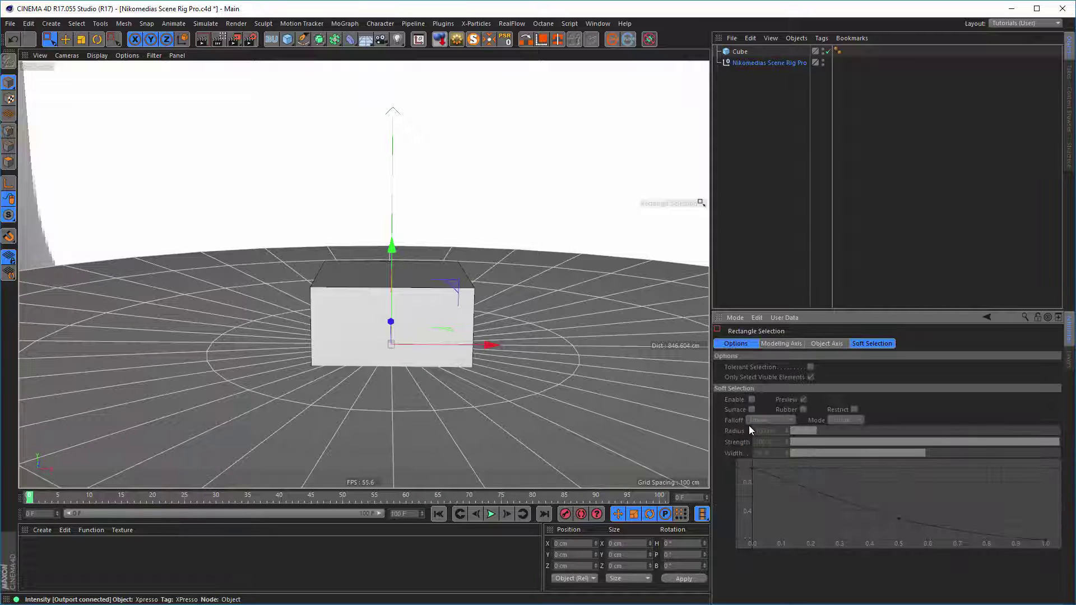
pyautogui.click(786, 61)
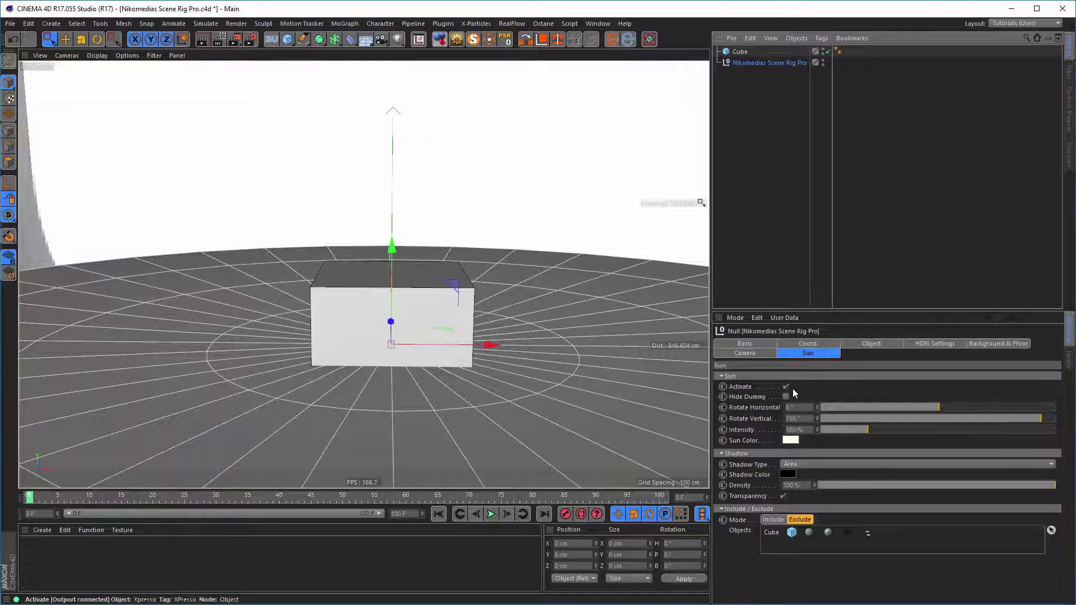
pyautogui.click(794, 418)
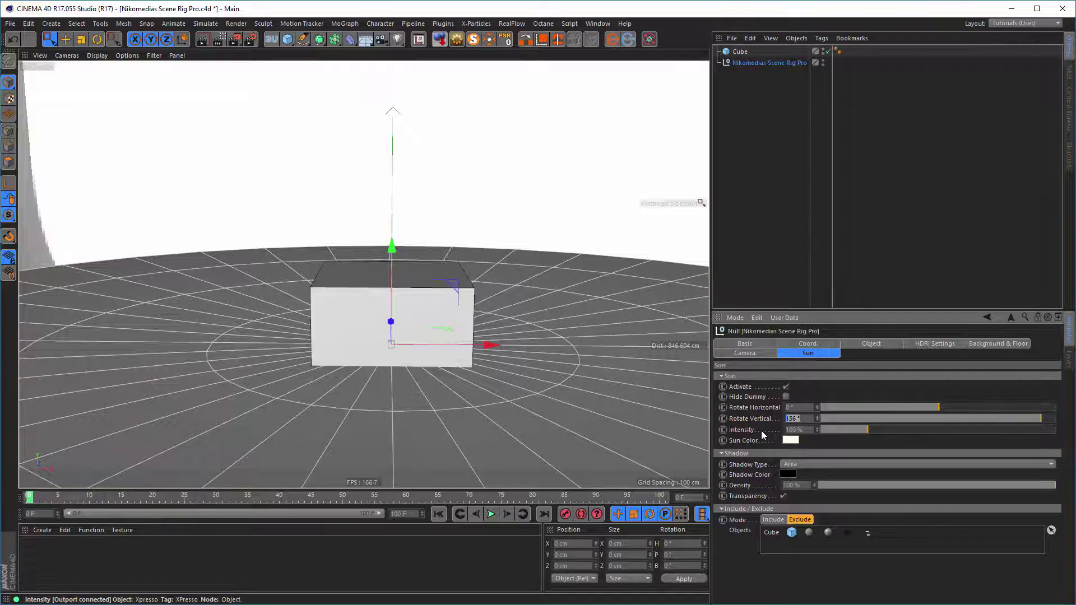
pyautogui.write('0')
pyautogui.press('Return')
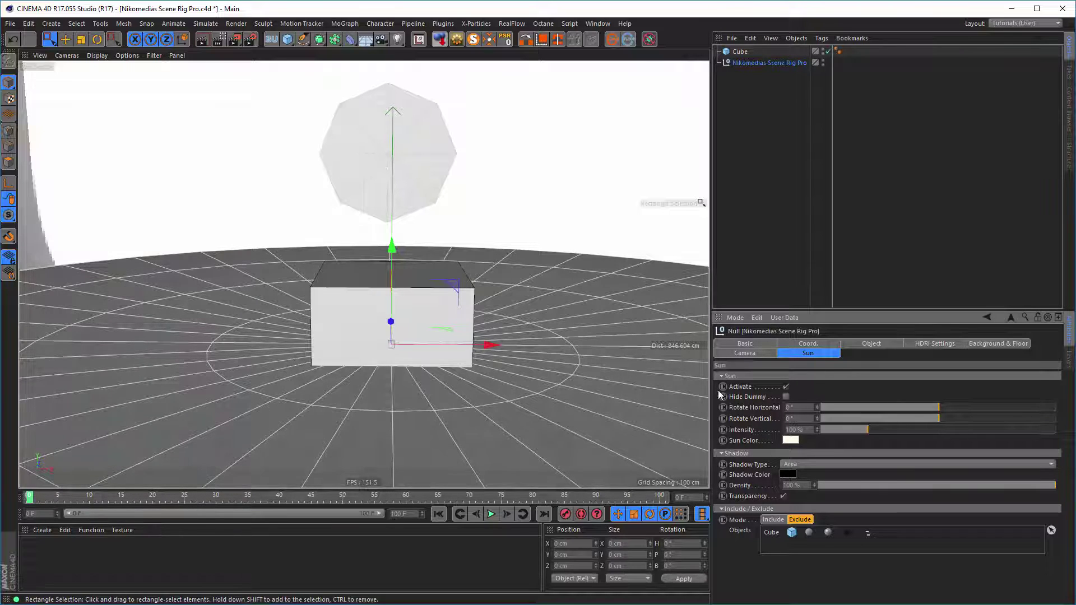
# Nudge the HDRI's Rotate Horizontal so its octagonal light sits above the cube.
pyautogui.click(939, 342)
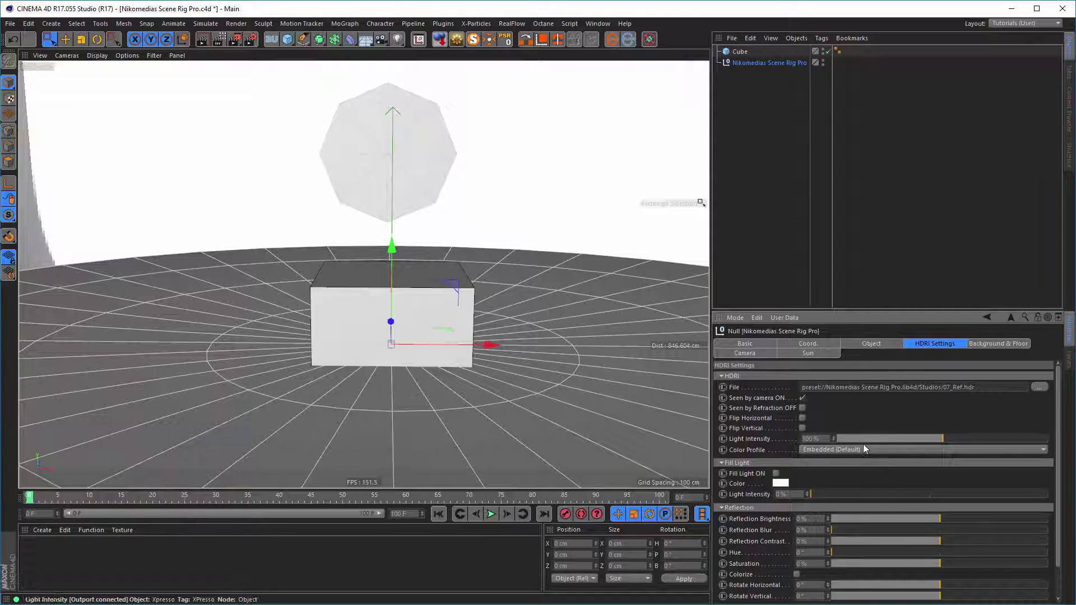
pyautogui.scroll(-1, 956, 569)
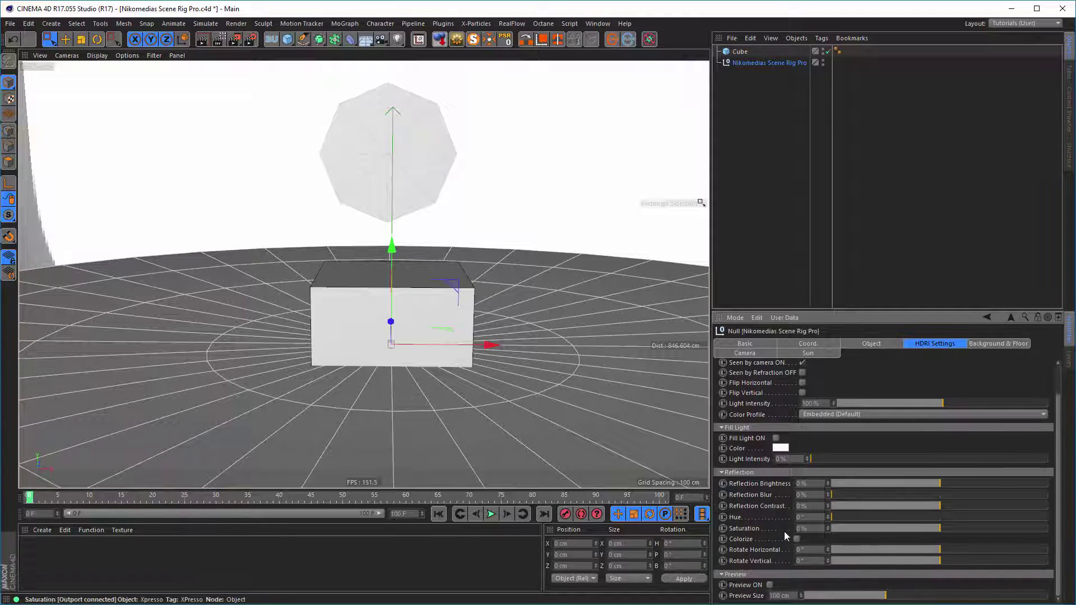
pyautogui.moveTo(945, 549)
pyautogui.mouseDown()
pyautogui.moveTo(959, 549)
pyautogui.moveTo(927, 549)
pyautogui.moveTo(956, 550)
pyautogui.moveTo(940, 548)
pyautogui.mouseUp()
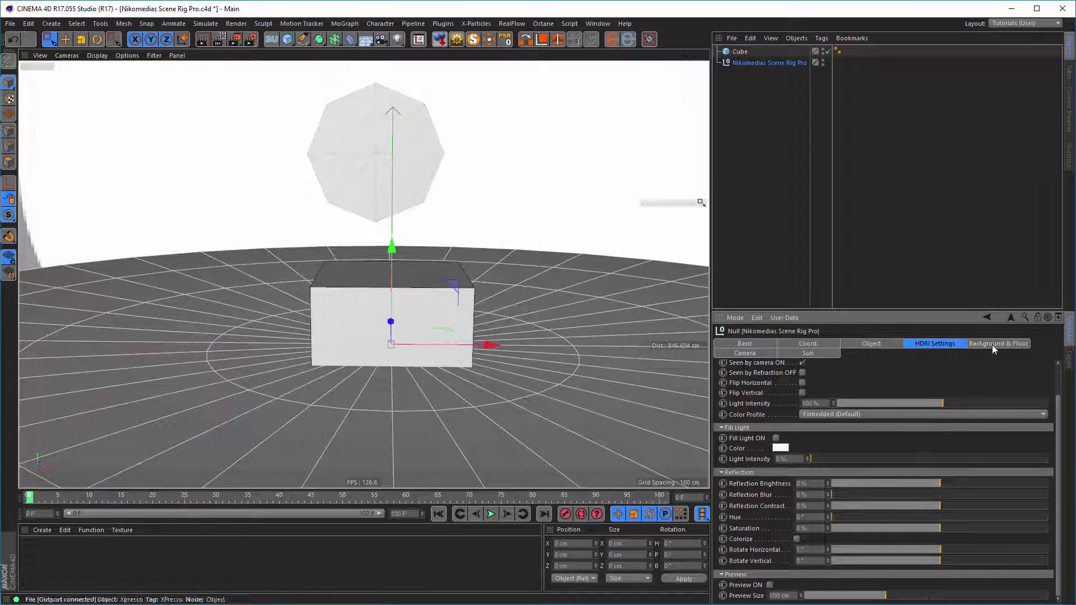
# Drag the sun's Rotate Horizontal to 19°.
pyautogui.click(810, 353)
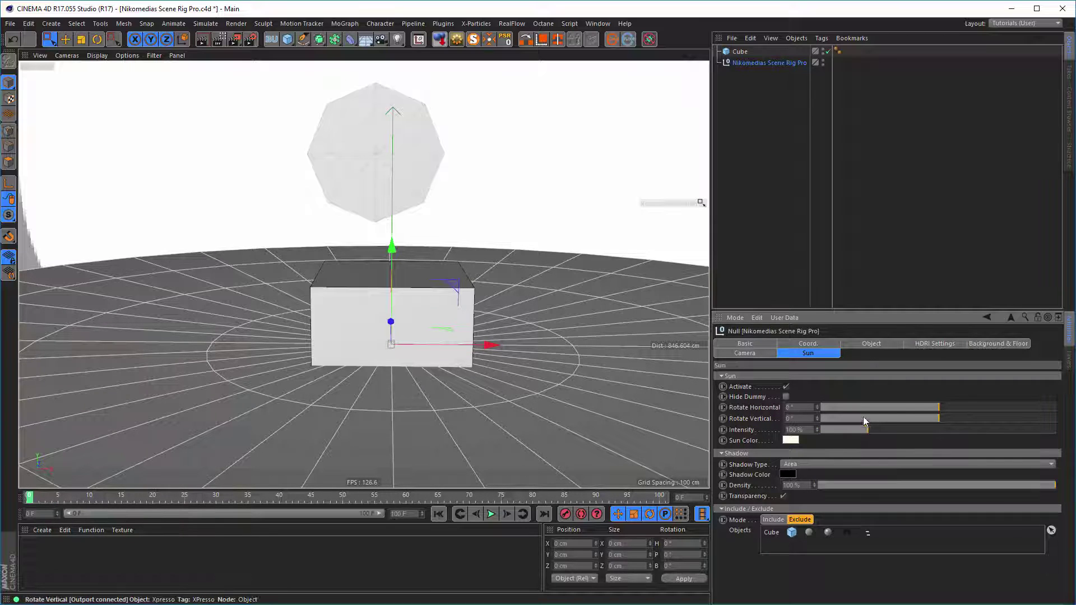
pyautogui.moveTo(937, 408)
pyautogui.mouseDown()
pyautogui.moveTo(923, 418)
pyautogui.moveTo(952, 410)
pyautogui.moveTo(920, 413)
pyautogui.moveTo(950, 414)
pyautogui.moveTo(930, 411)
pyautogui.mouseUp()
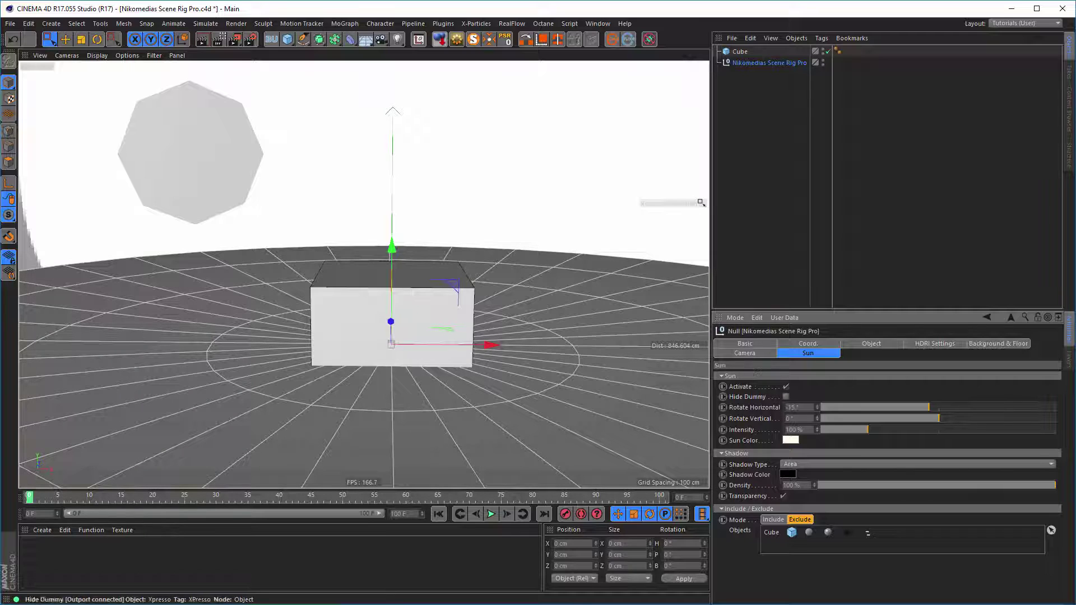
pyautogui.moveTo(924, 411); pyautogui.dragTo(951, 411)
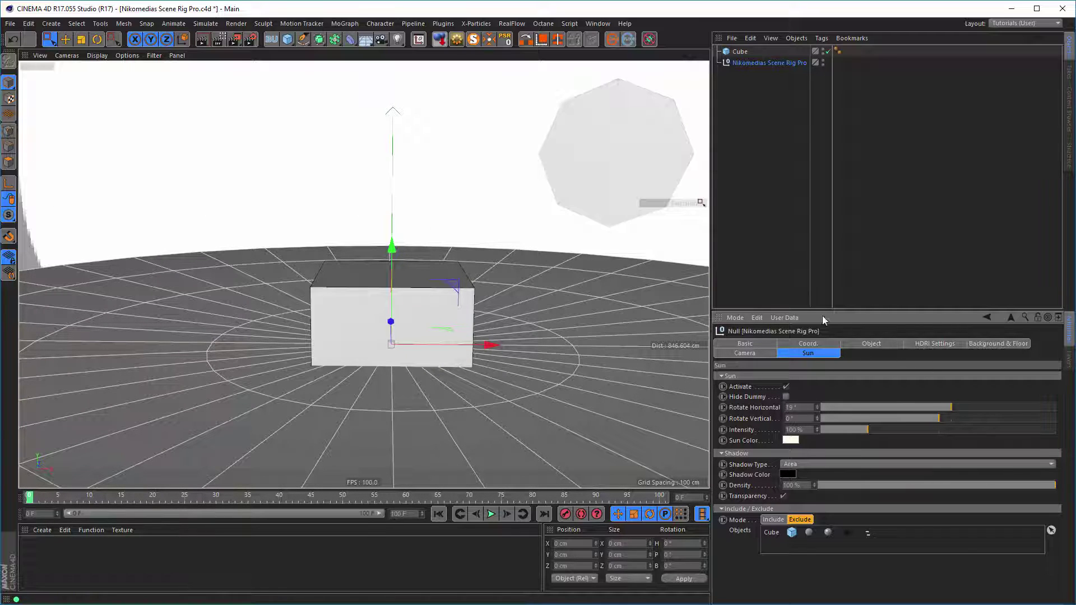
# Rotate the HDRI horizontally to about -73° so a studio wall appears behind the cube.
pyautogui.click(989, 344)
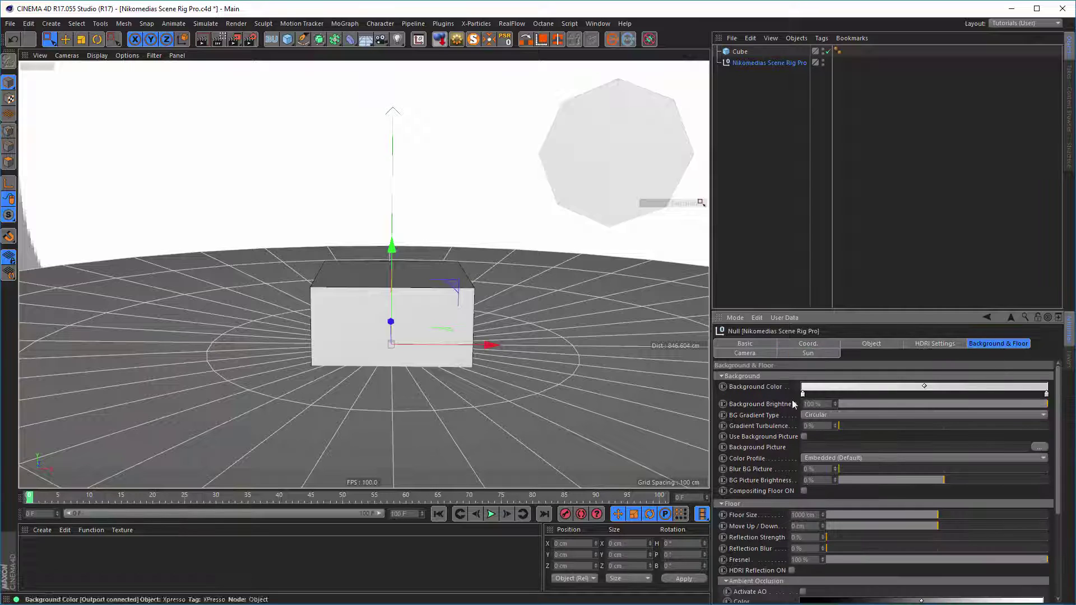
pyautogui.click(935, 343)
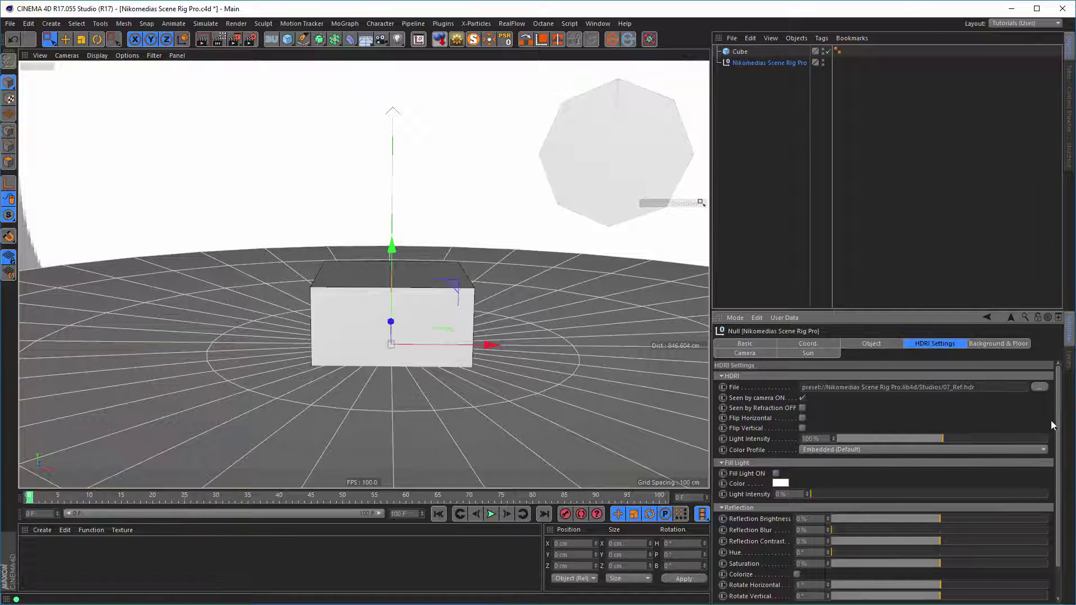
pyautogui.moveTo(942, 585); pyautogui.dragTo(895, 586)
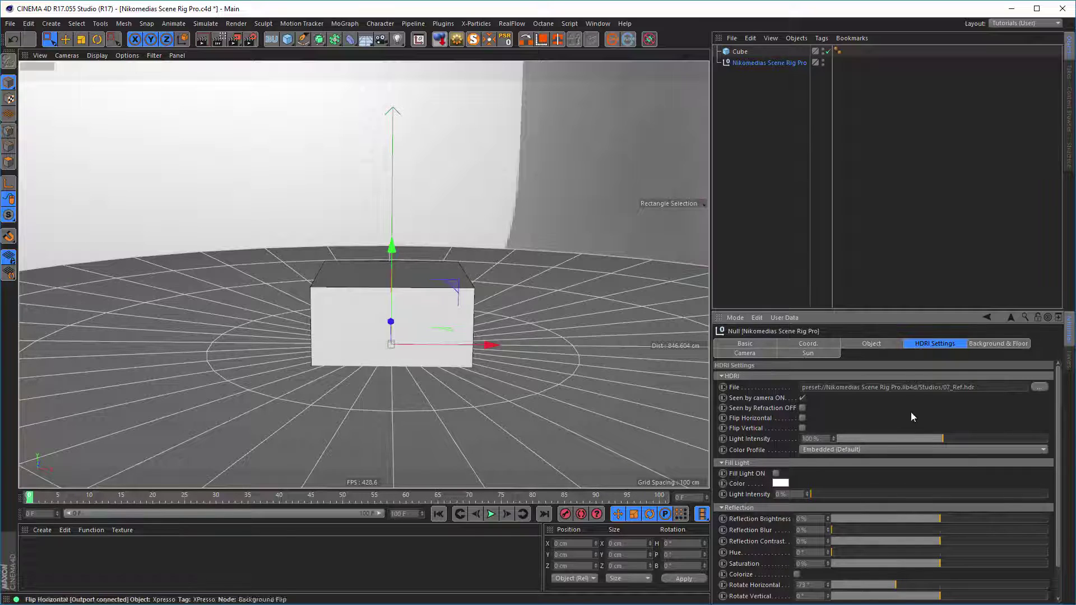
# Drag the sun's Rotate Horizontal lower, then spin the HDRI Rotate Horizontal to near 0°.
pyautogui.click(808, 353)
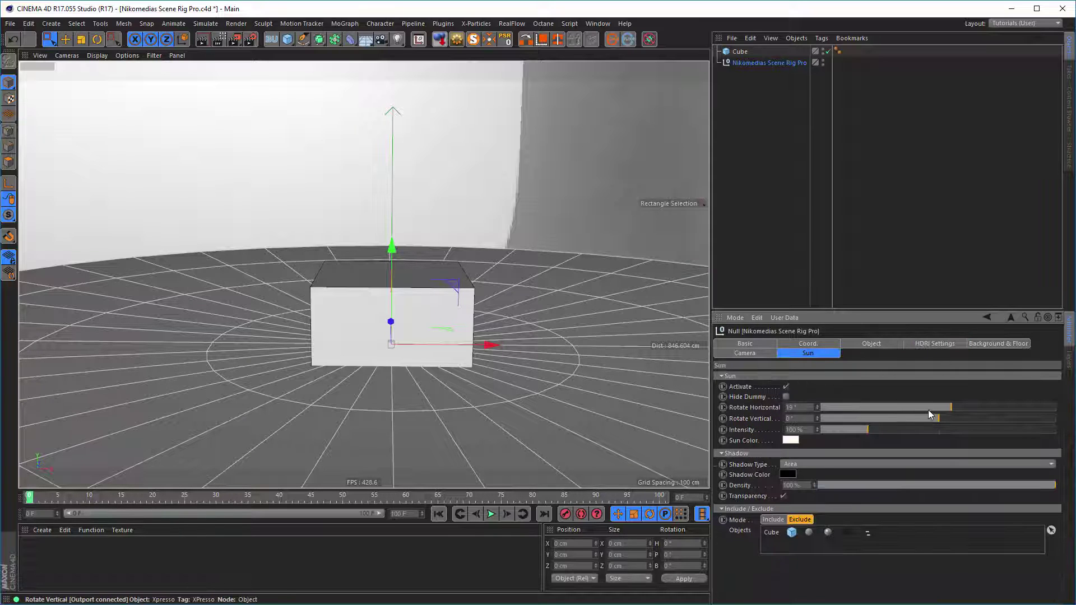
pyautogui.moveTo(950, 405); pyautogui.dragTo(889, 408)
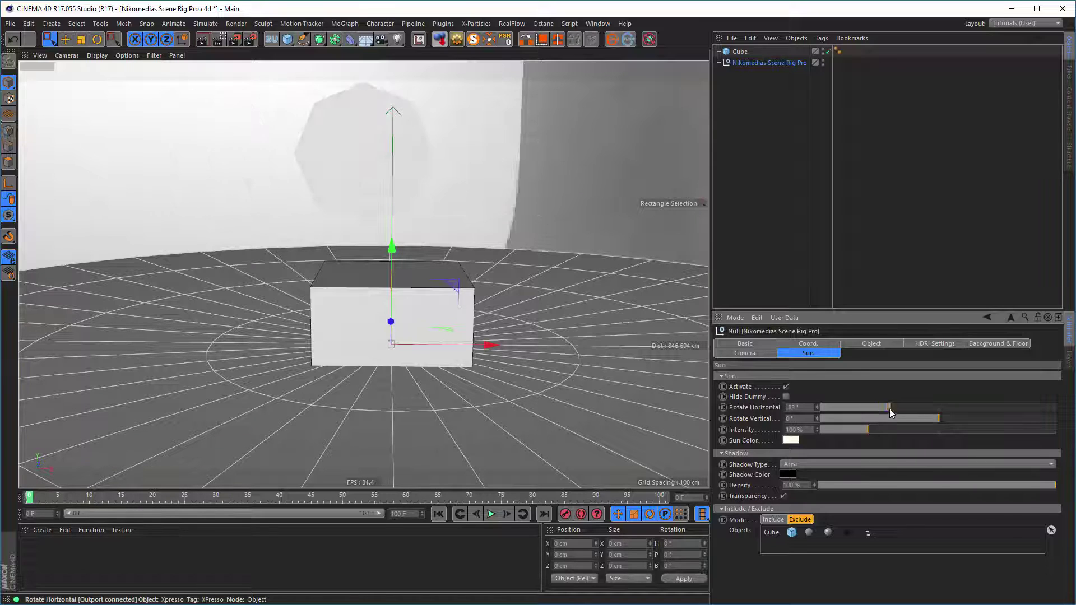
pyautogui.click(981, 343)
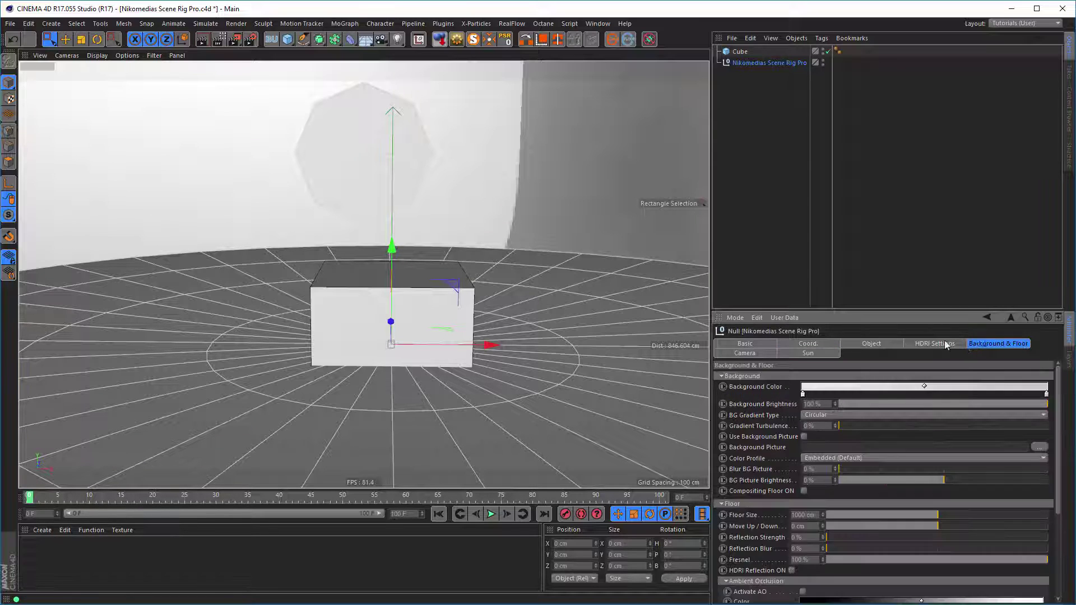
pyautogui.click(956, 344)
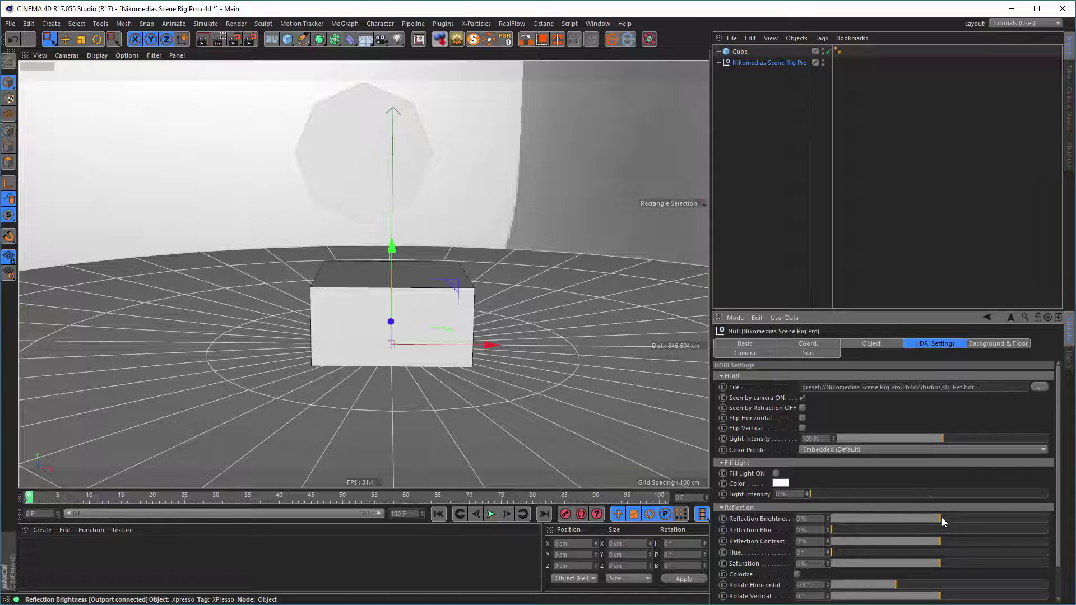
pyautogui.scroll(-1, 1063, 498)
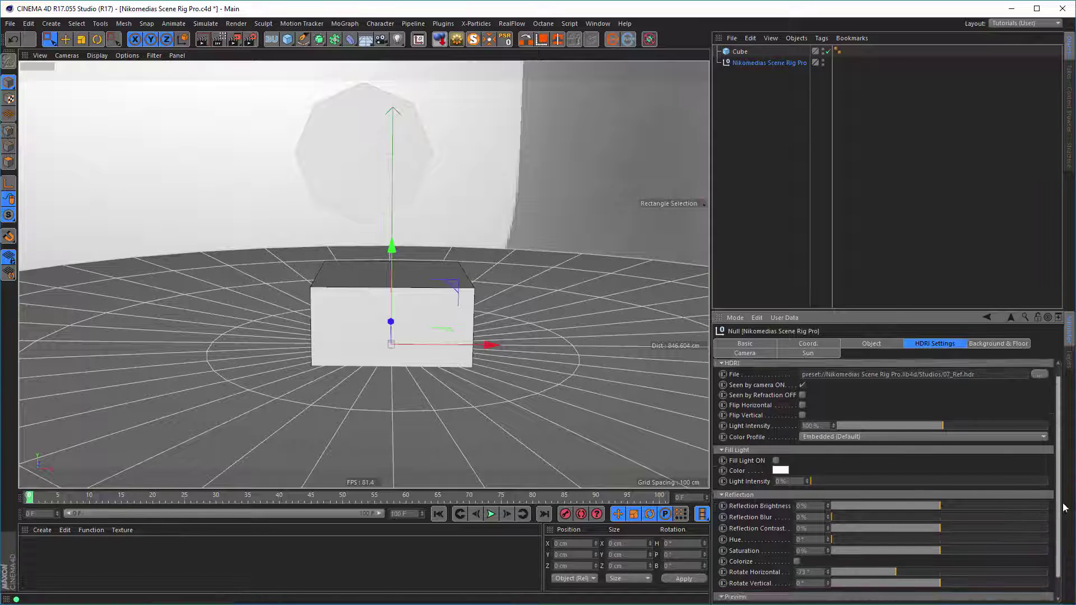
pyautogui.scroll(-2, 1063, 499)
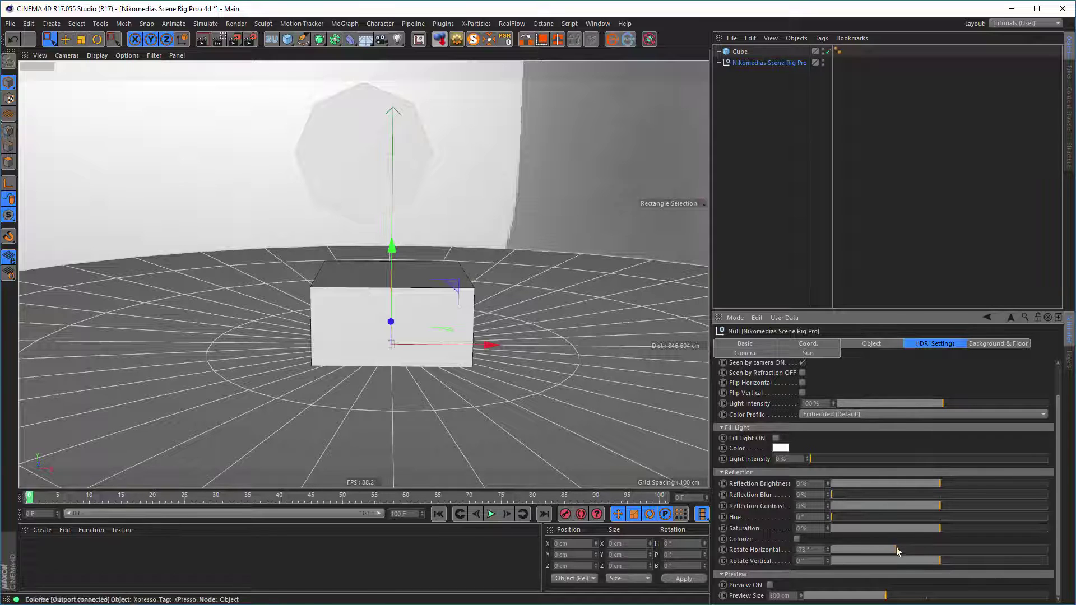
pyautogui.moveTo(906, 546); pyautogui.dragTo(939, 554)
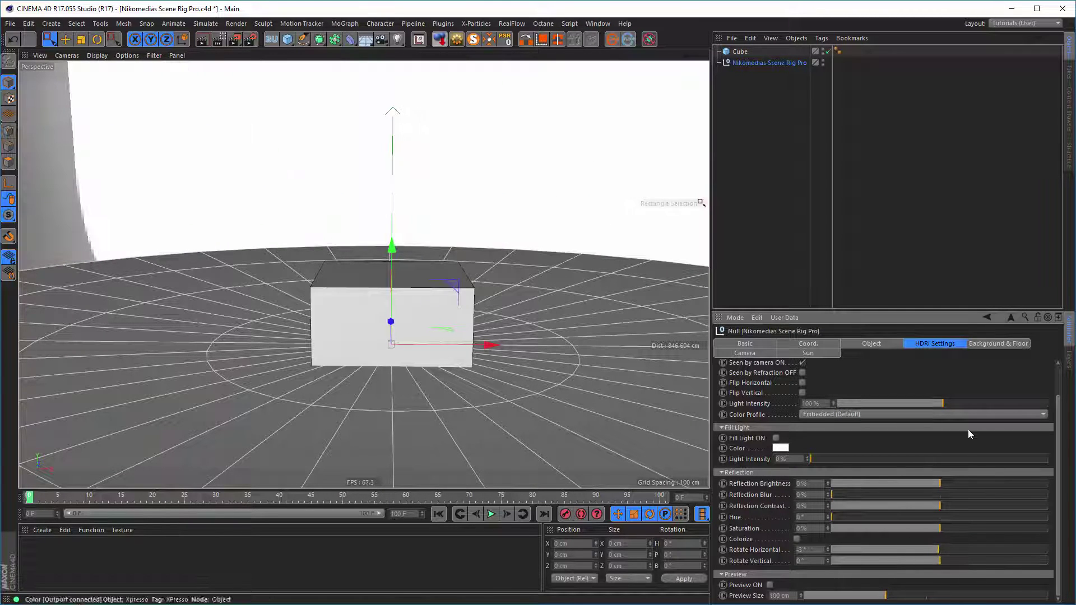
# Drag the sun's Rotate Horizontal to -18°, bringing its octagonal light above-left of the cube.
pyautogui.click(983, 344)
pyautogui.click(808, 353)
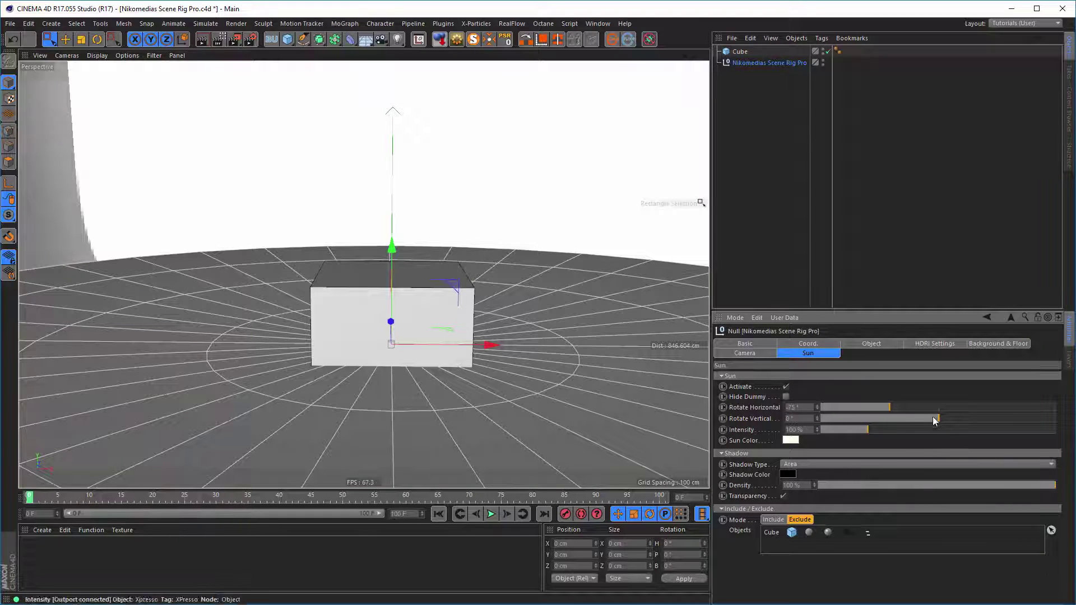
pyautogui.moveTo(906, 407); pyautogui.dragTo(927, 404)
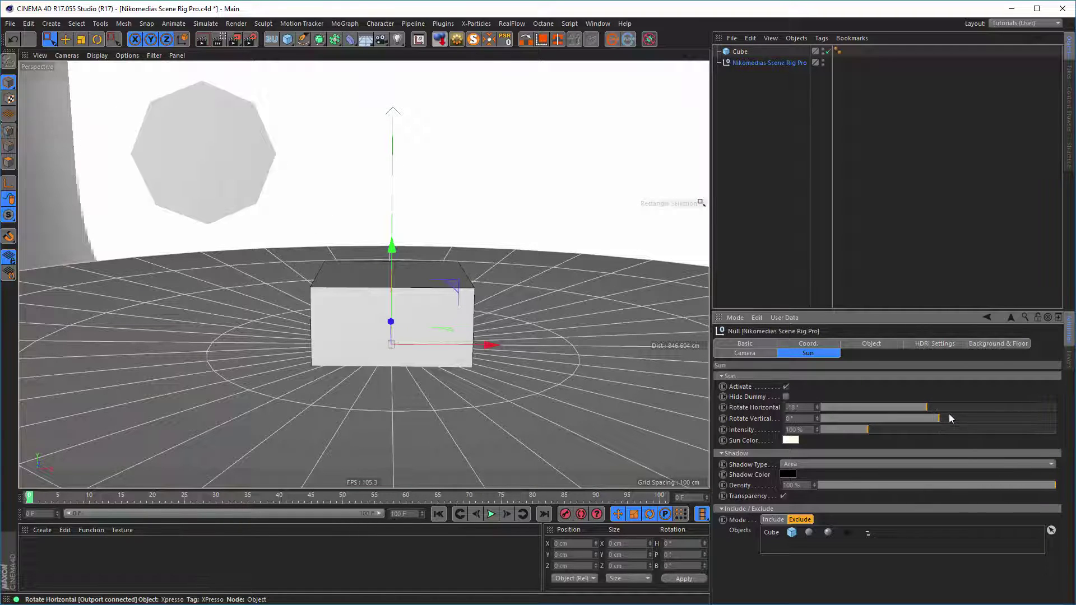